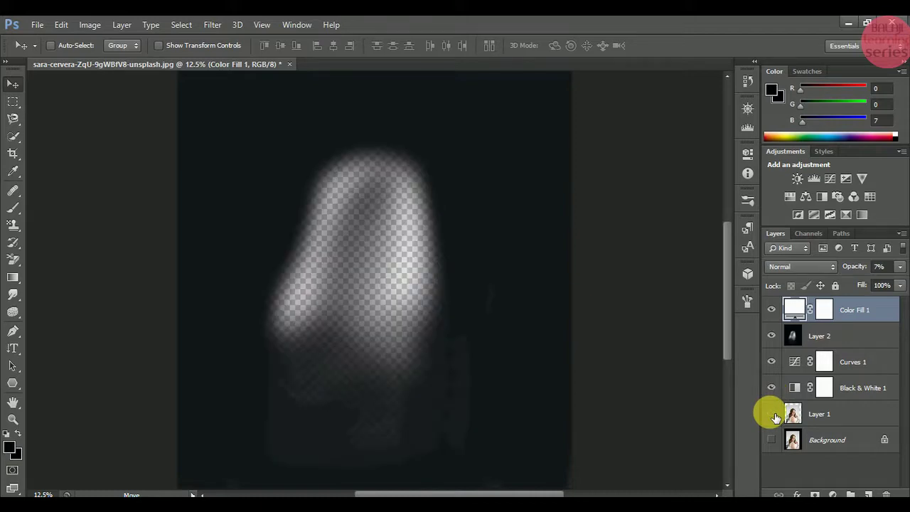
- Show Layer 1 and the Background layer, and examine the composition of the finished dark portrait
{"action": "left_click", "coordinate": [774, 414]}
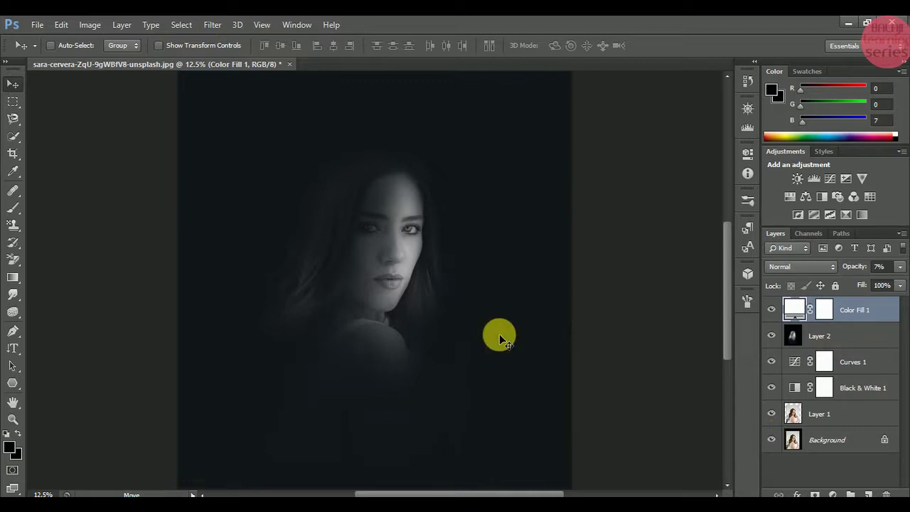
{"action": "key", "text": "ctrl+minus"}
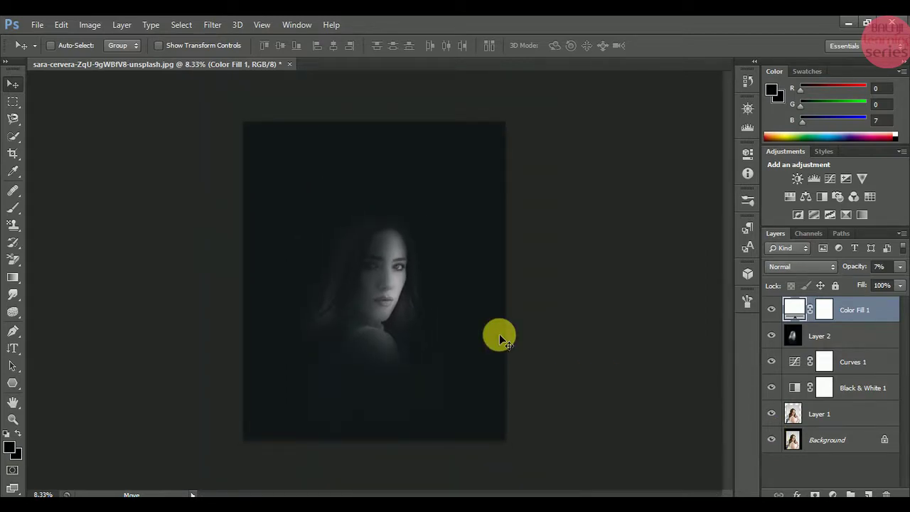
{"action": "key", "text": "ctrl+plus"}
{"action": "key", "text": "ctrl+plus"}
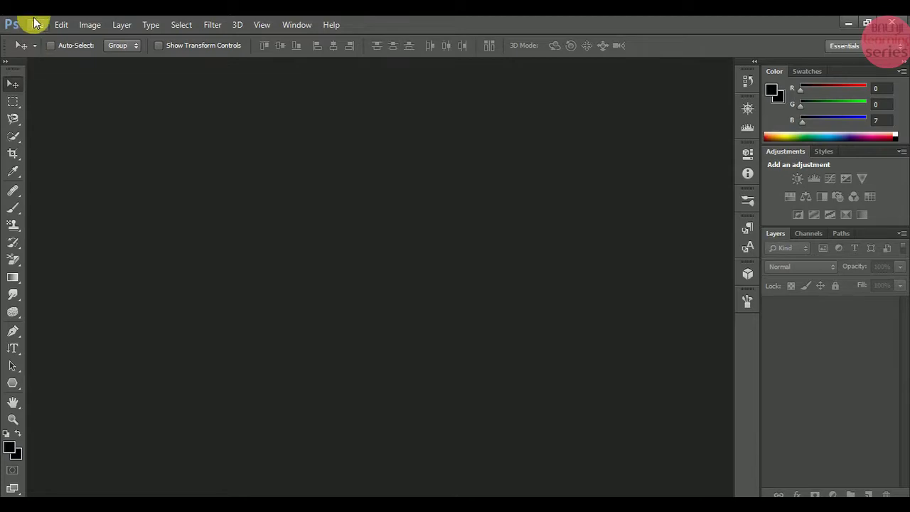
- Open the Unsplash portrait JPG of the woman in the white top from the Wallpapers folder
{"action": "left_click", "coordinate": [35, 27]}
{"action": "left_click", "coordinate": [55, 49]}
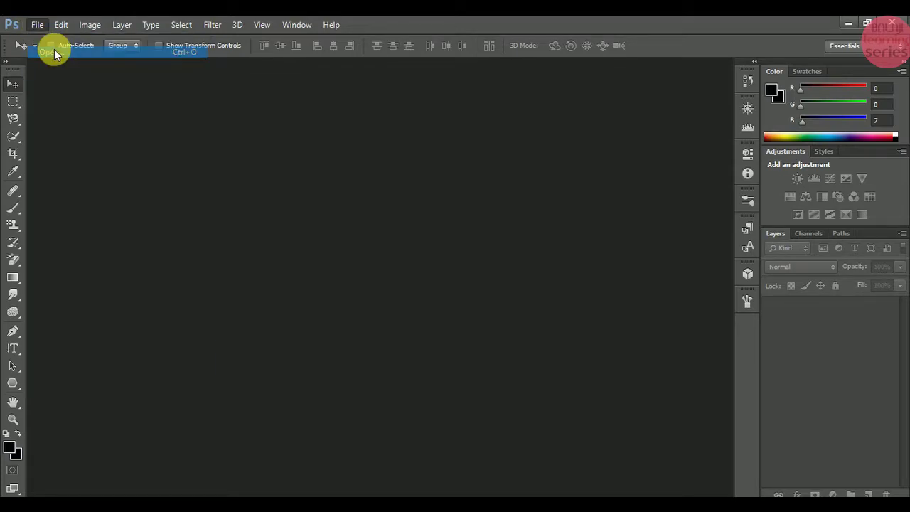
{"action": "left_click_drag", "start_coordinate": [628, 170], "coordinate": [648, 335]}
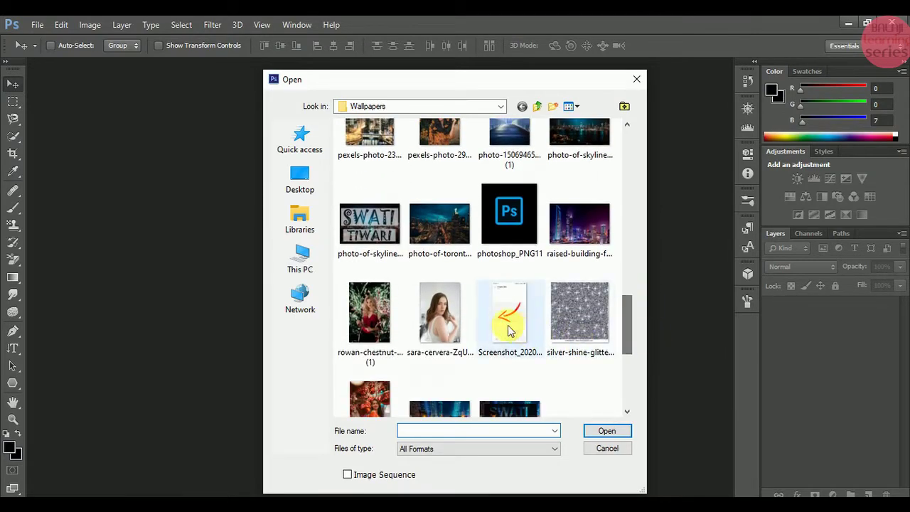
{"action": "left_click", "coordinate": [442, 331]}
{"action": "left_click", "coordinate": [619, 435]}
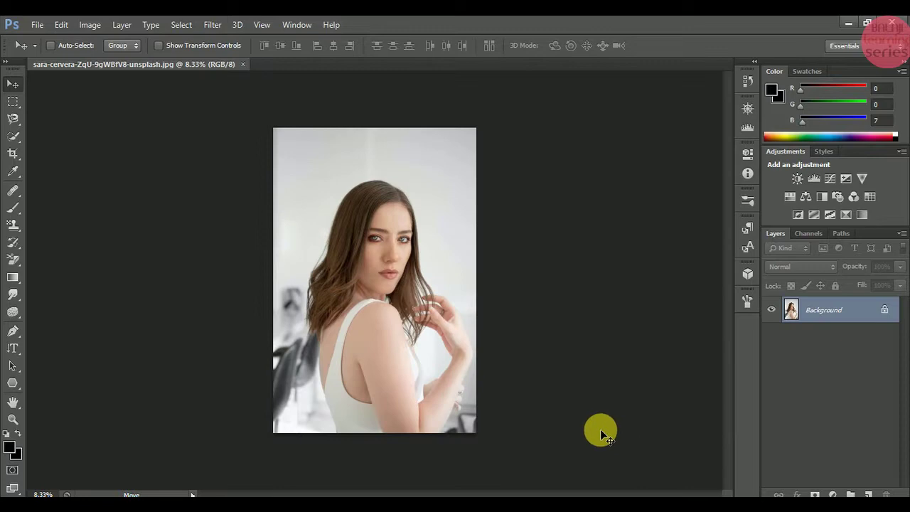
- Duplicate the Background layer and hide the original
{"action": "key", "text": "ctrl+j"}
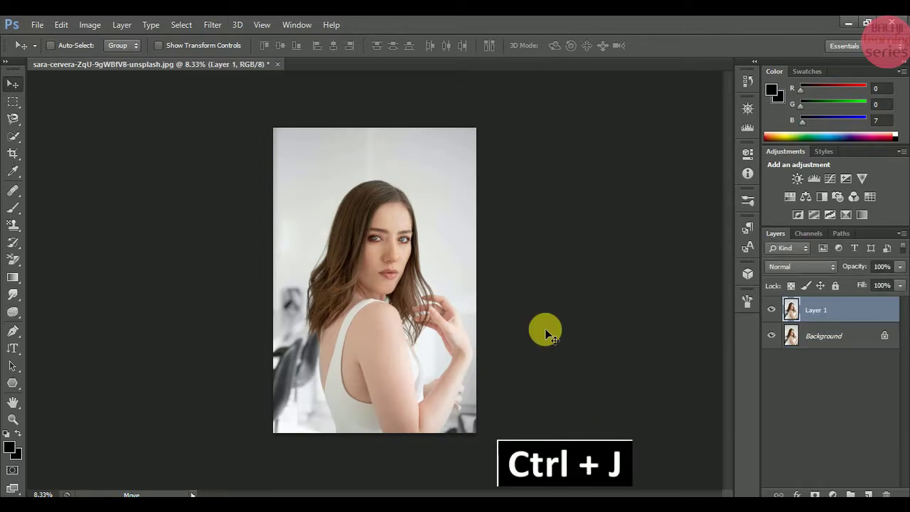
{"action": "left_click", "coordinate": [771, 337]}
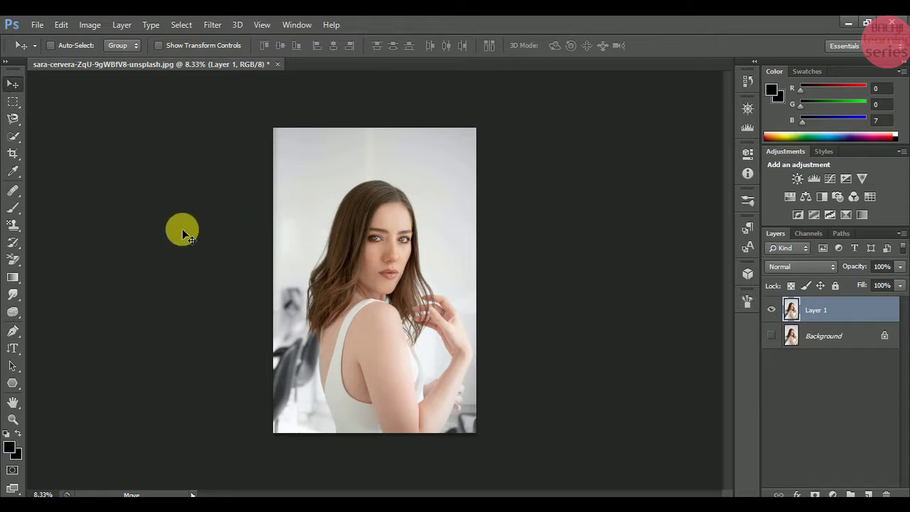
- Extend the canvas with the Crop tool, adding empty space above the photo and on both sides of the woman
{"action": "left_click", "coordinate": [21, 155]}
{"action": "left_click", "coordinate": [48, 155]}
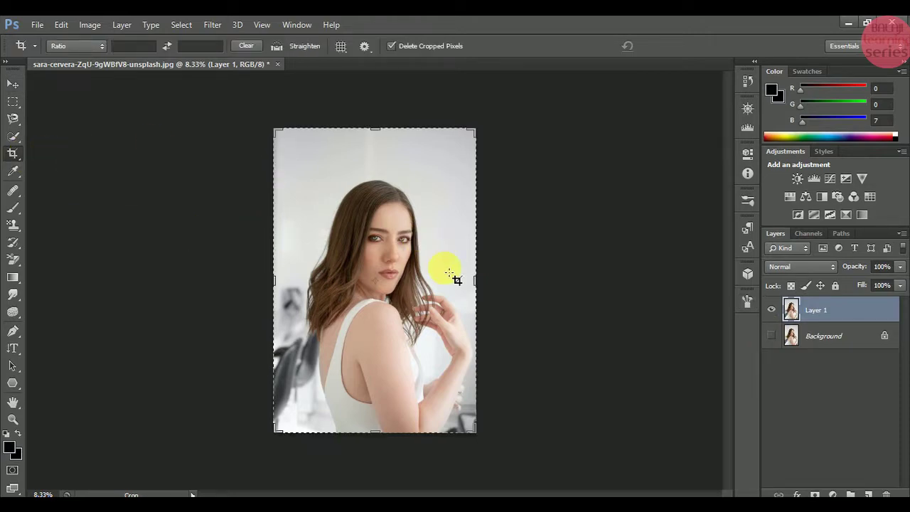
{"action": "left_click_drag", "start_coordinate": [479, 284], "coordinate": [491, 279]}
{"action": "left_click_drag", "start_coordinate": [381, 130], "coordinate": [374, 112]}
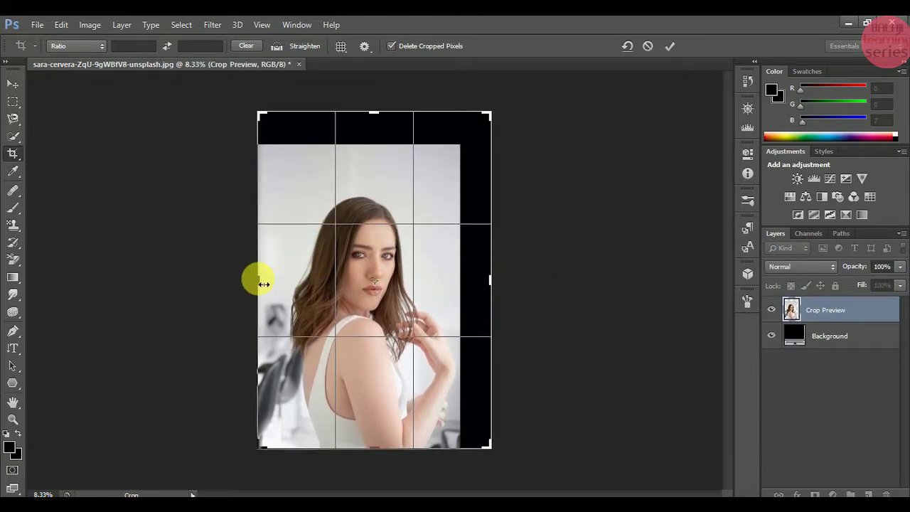
{"action": "left_click_drag", "start_coordinate": [264, 284], "coordinate": [240, 278]}
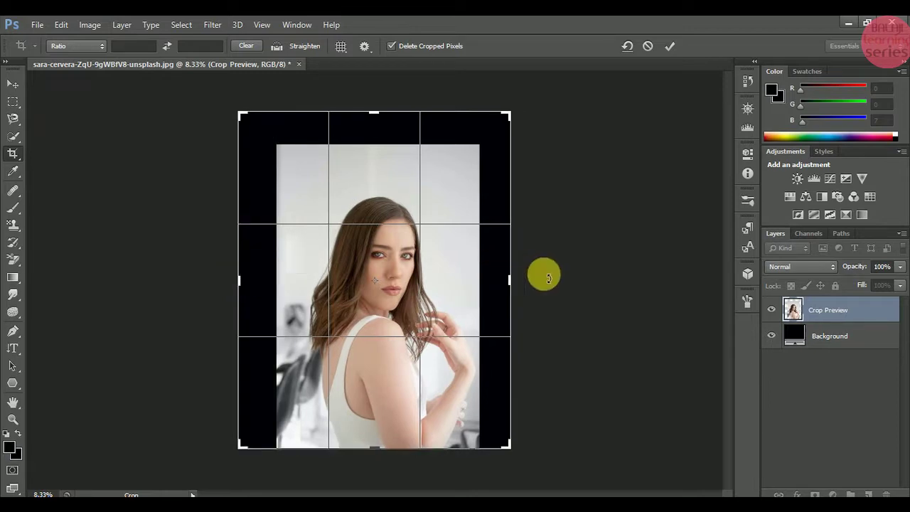
{"action": "left_click_drag", "start_coordinate": [520, 284], "coordinate": [523, 283]}
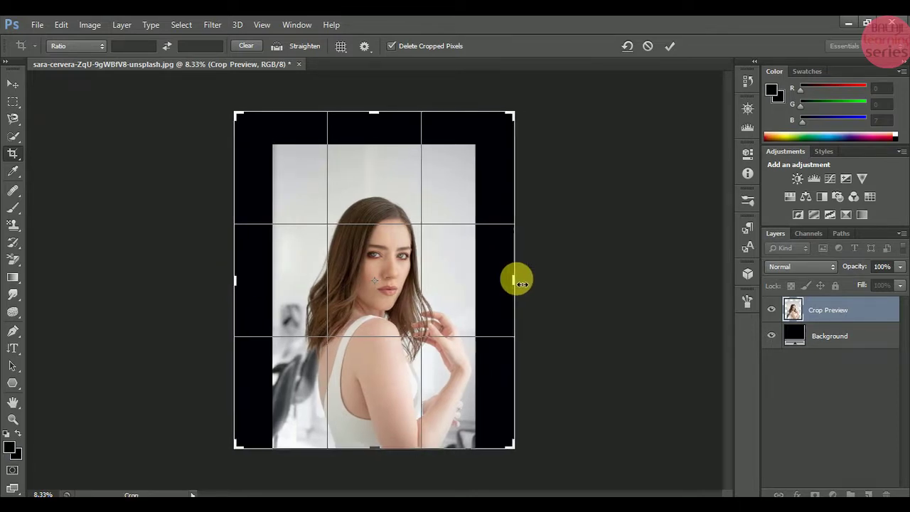
{"action": "left_click", "coordinate": [671, 53]}
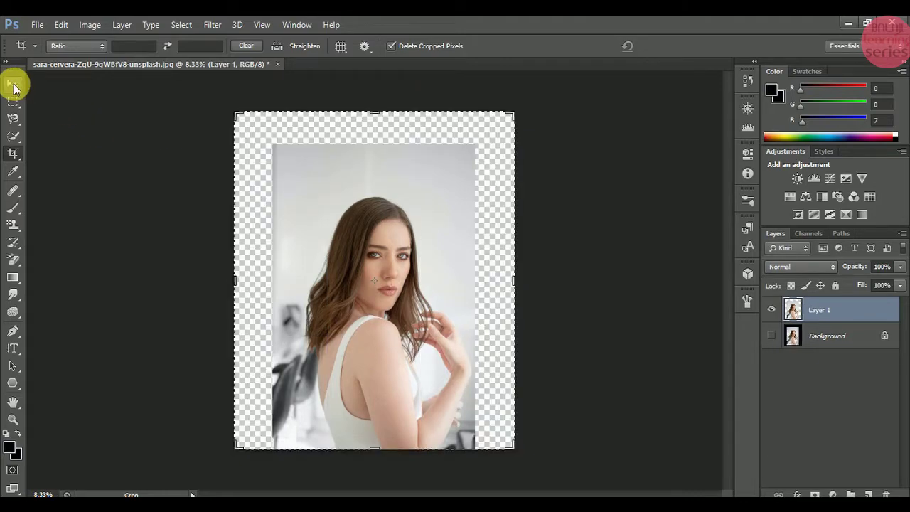
{"action": "left_click", "coordinate": [14, 86]}
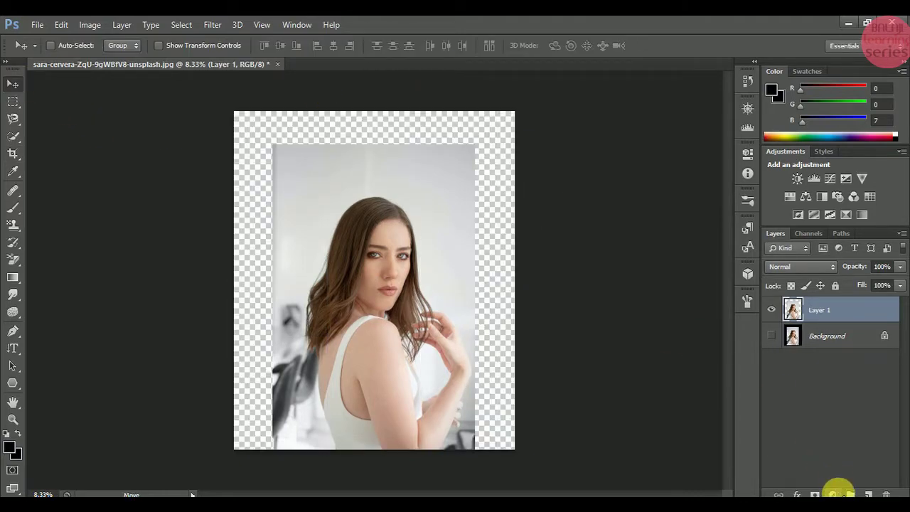
- Add a Black & White adjustment layer with the Default preset above the duplicated photo
{"action": "left_click", "coordinate": [833, 494]}
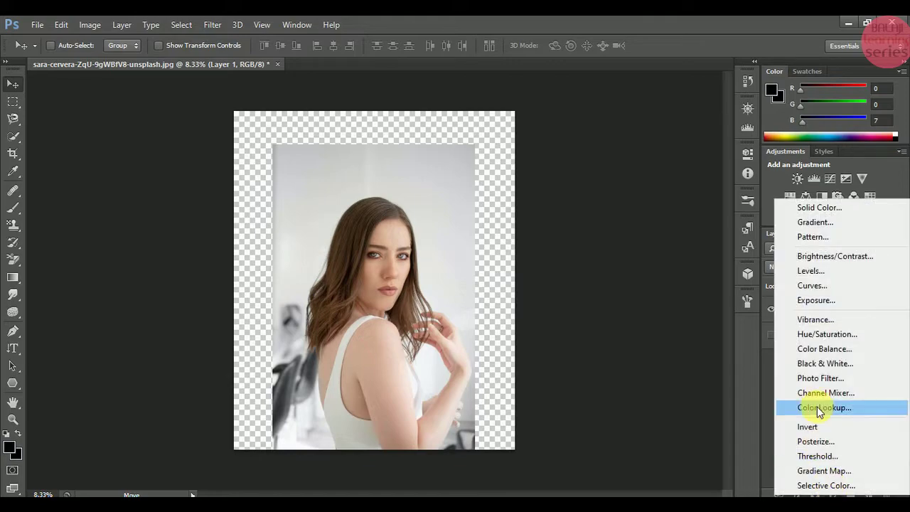
{"action": "left_click", "coordinate": [813, 365]}
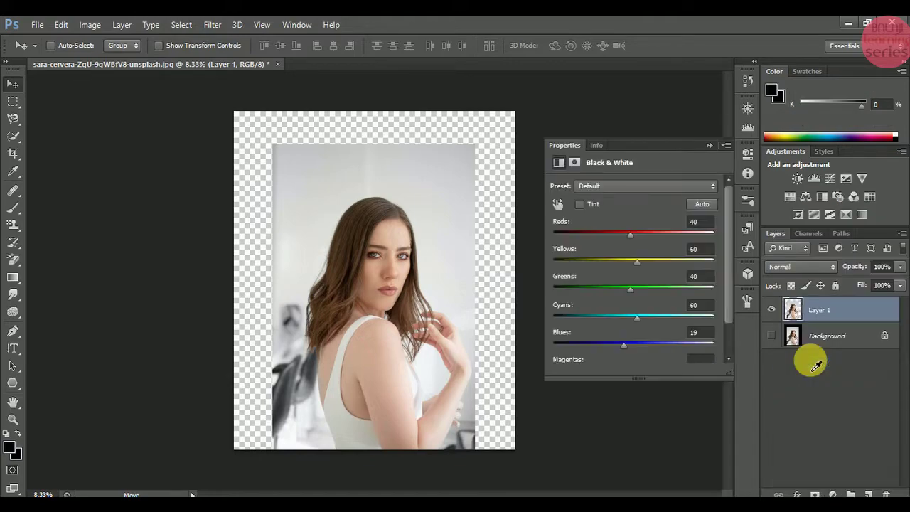
{"action": "left_click", "coordinate": [709, 146]}
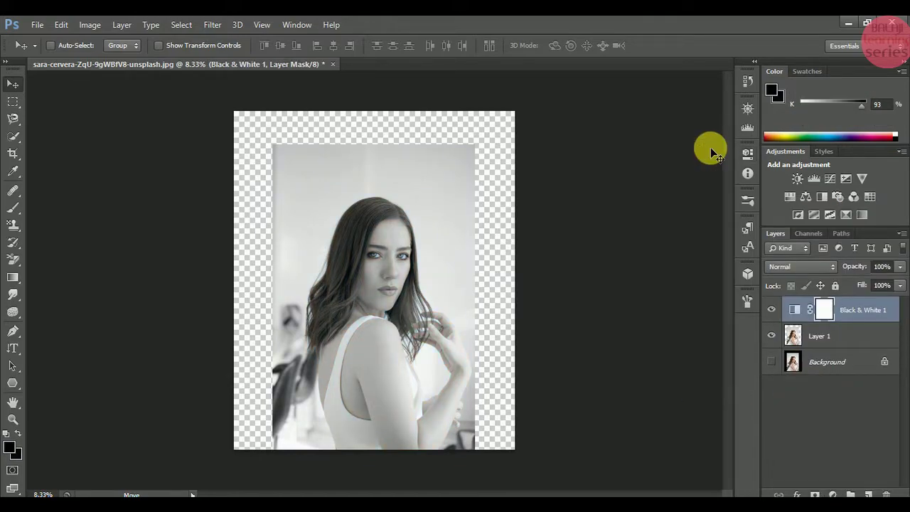
- Add a Curves adjustment layer and pull the RGB curve down in the shadows and highlights to darken the portrait
{"action": "left_click", "coordinate": [833, 494]}
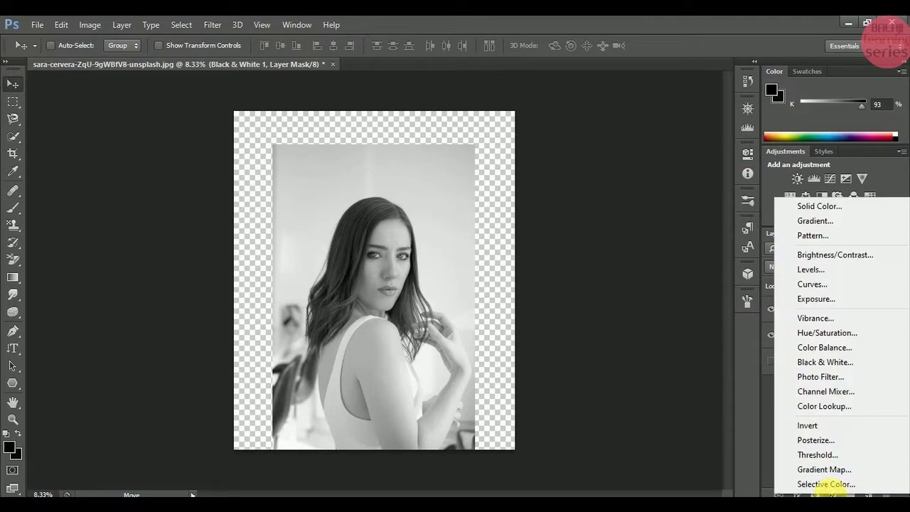
{"action": "left_click", "coordinate": [814, 285]}
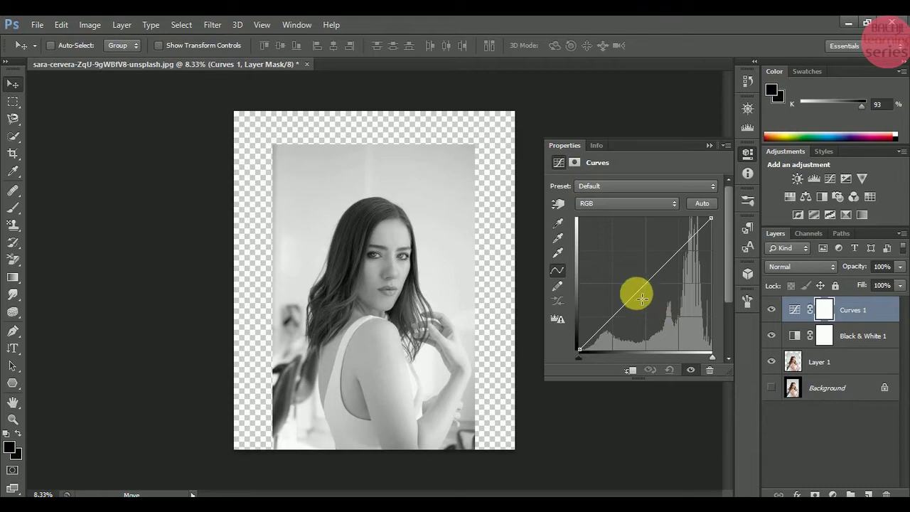
{"action": "left_click_drag", "start_coordinate": [633, 305], "coordinate": [638, 324]}
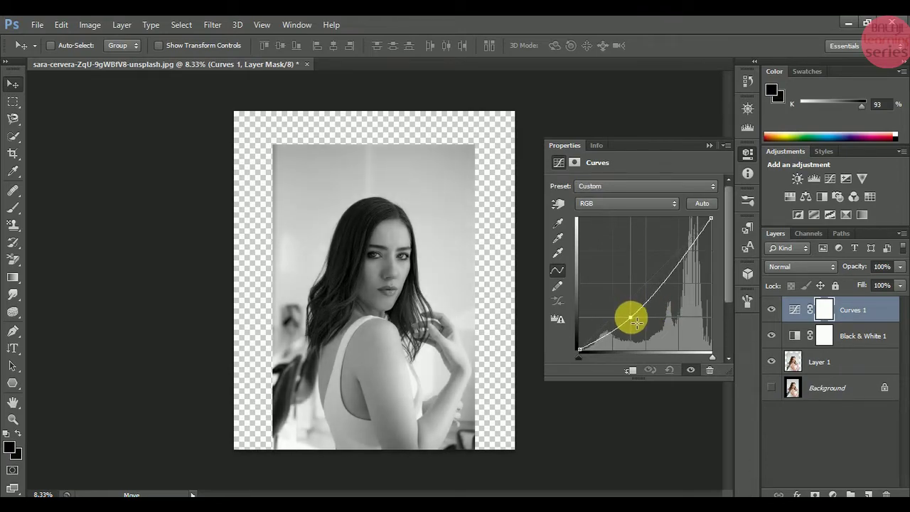
{"action": "left_click", "coordinate": [688, 256]}
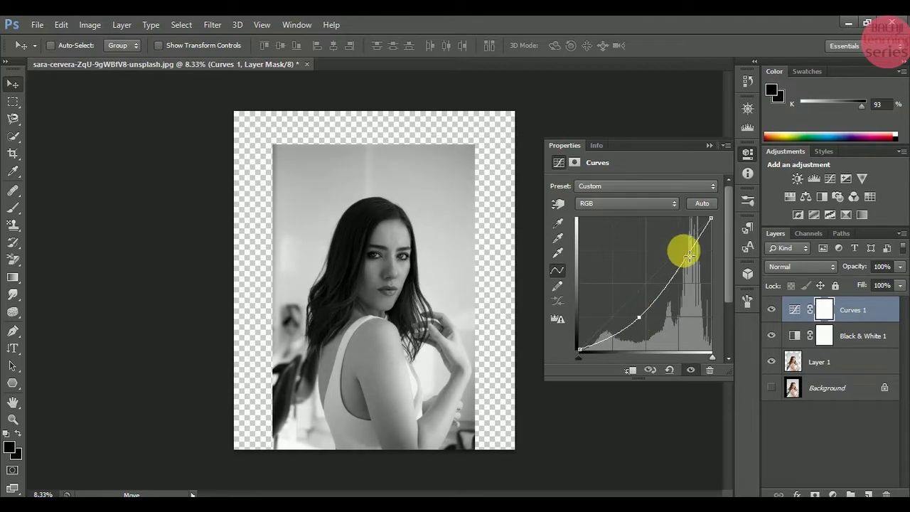
{"action": "mouse_move", "coordinate": [687, 256]}
{"action": "left_mouse_down"}
{"action": "mouse_move", "coordinate": [673, 248]}
{"action": "mouse_move", "coordinate": [701, 258]}
{"action": "left_mouse_up"}
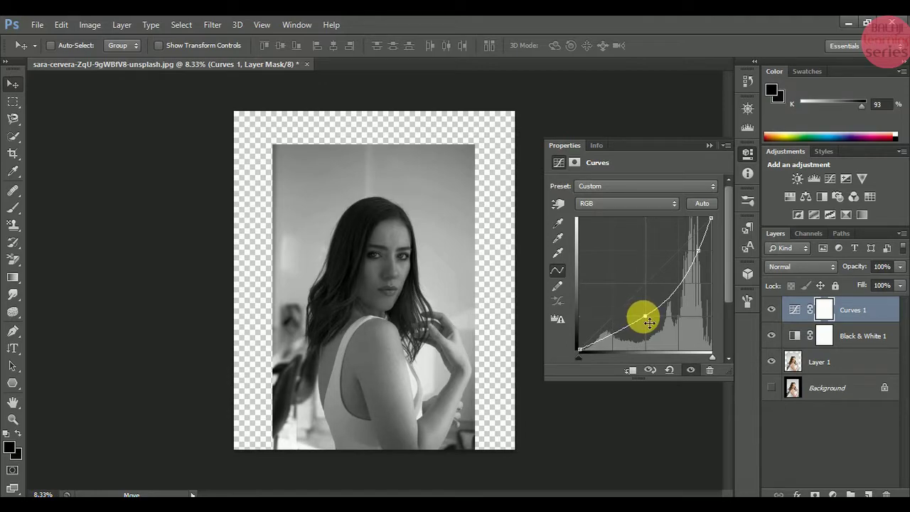
{"action": "left_click", "coordinate": [710, 146]}
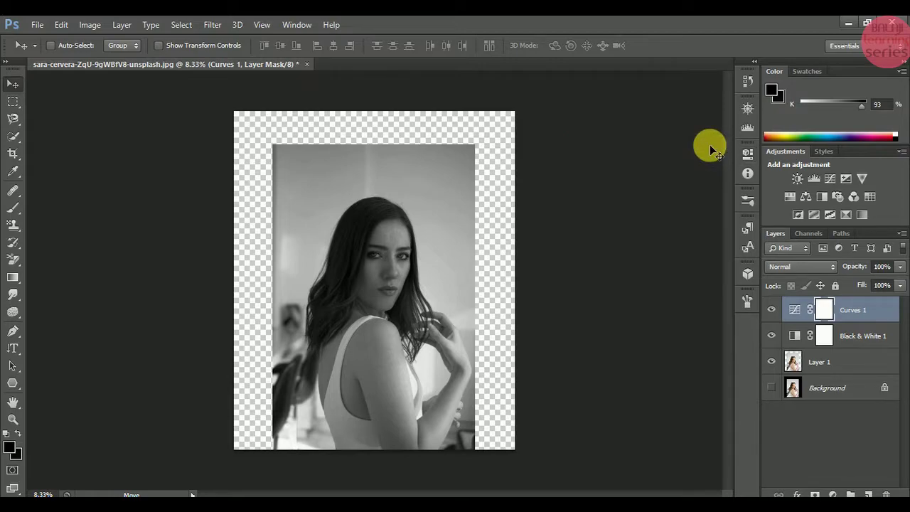
- Create a new empty layer above the Curves layer and choose the soft round 500 px brush
{"action": "left_click", "coordinate": [869, 494]}
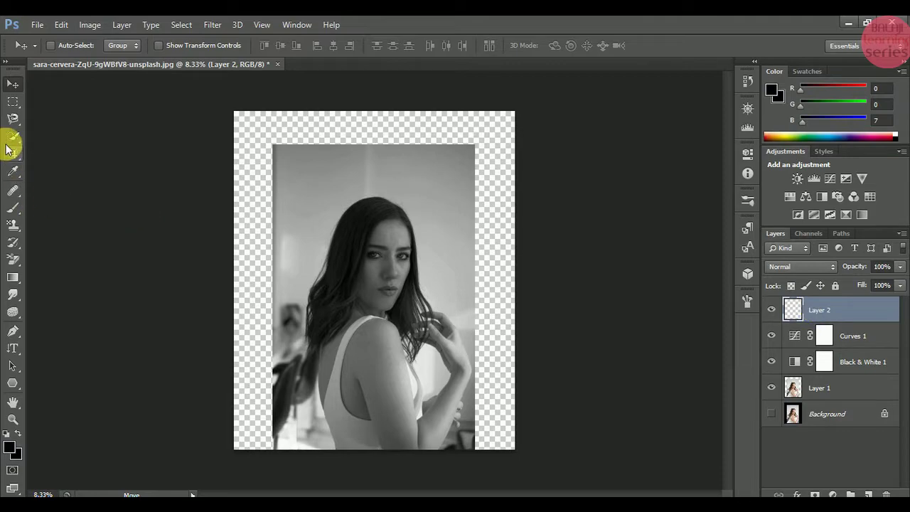
{"action": "left_click", "coordinate": [18, 212]}
{"action": "left_click", "coordinate": [53, 207]}
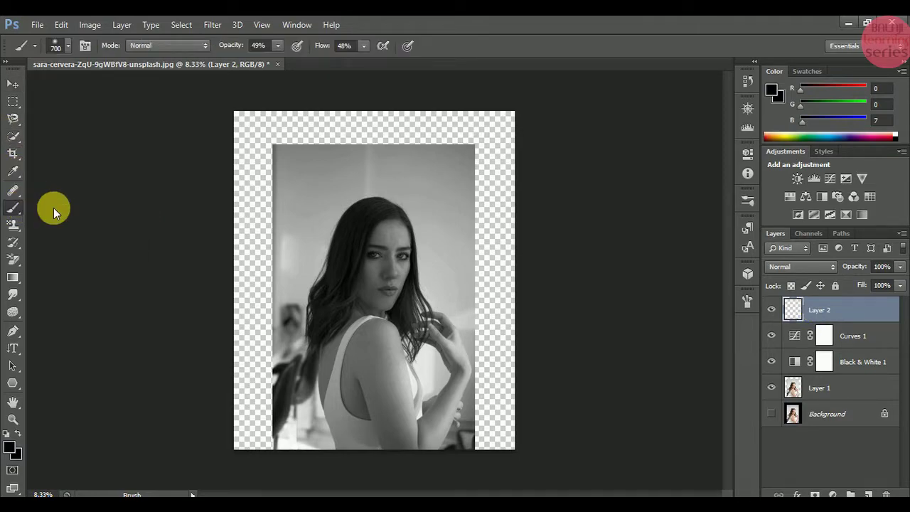
{"action": "left_click", "coordinate": [70, 49]}
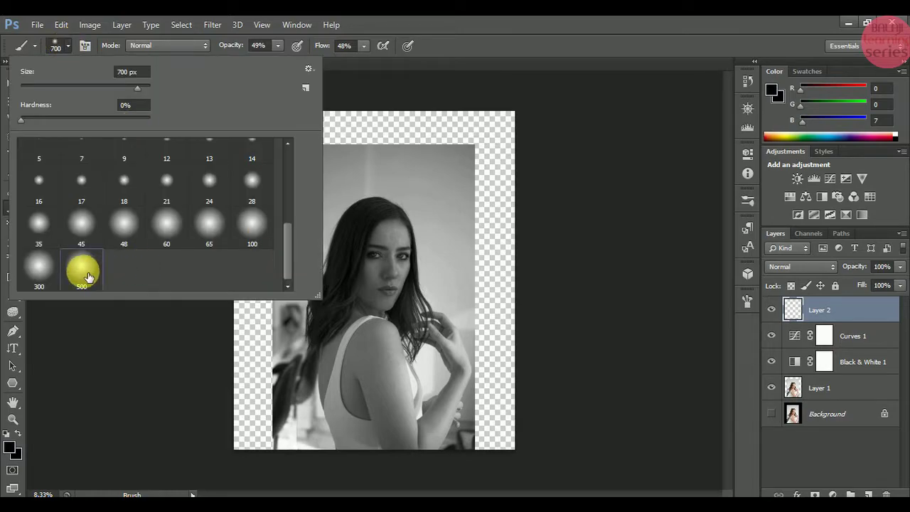
{"action": "left_click", "coordinate": [528, 35]}
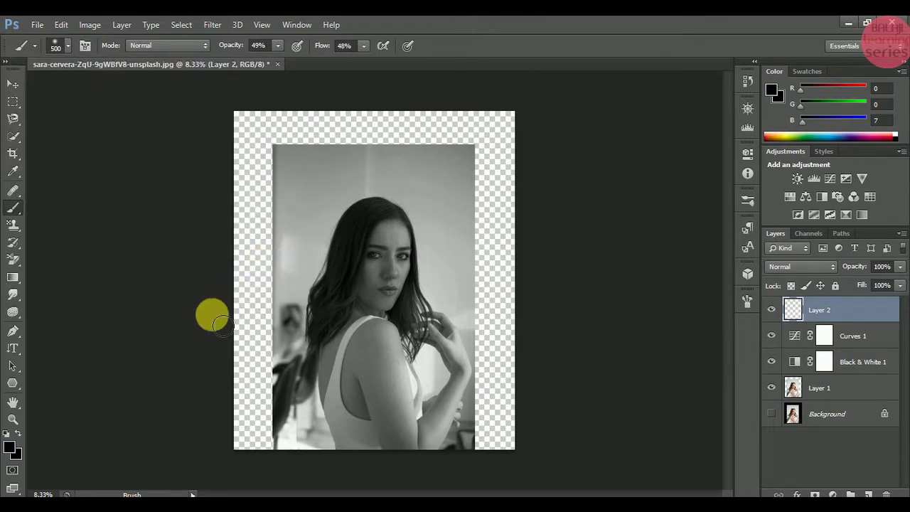
- Pick a near-black foreground colour and set the brush's opacity and flow to 100%
{"action": "left_click", "coordinate": [12, 450]}
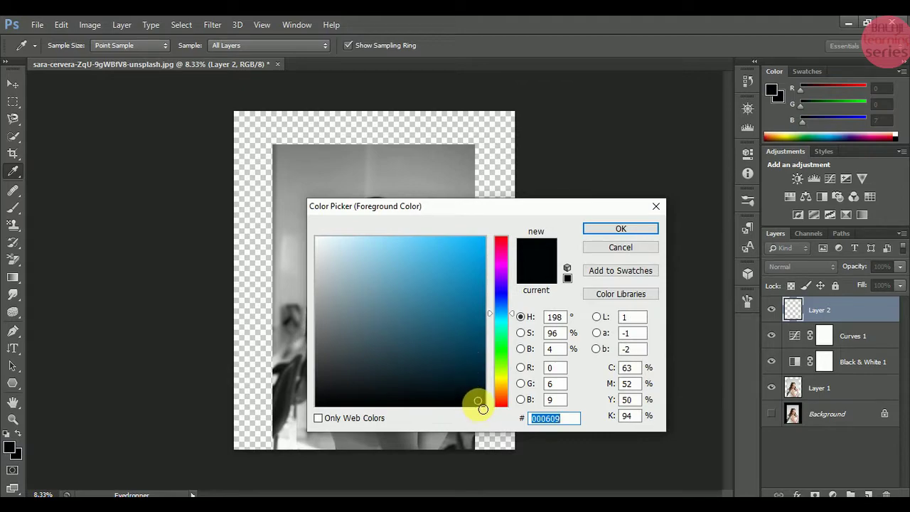
{"action": "left_click", "coordinate": [479, 404]}
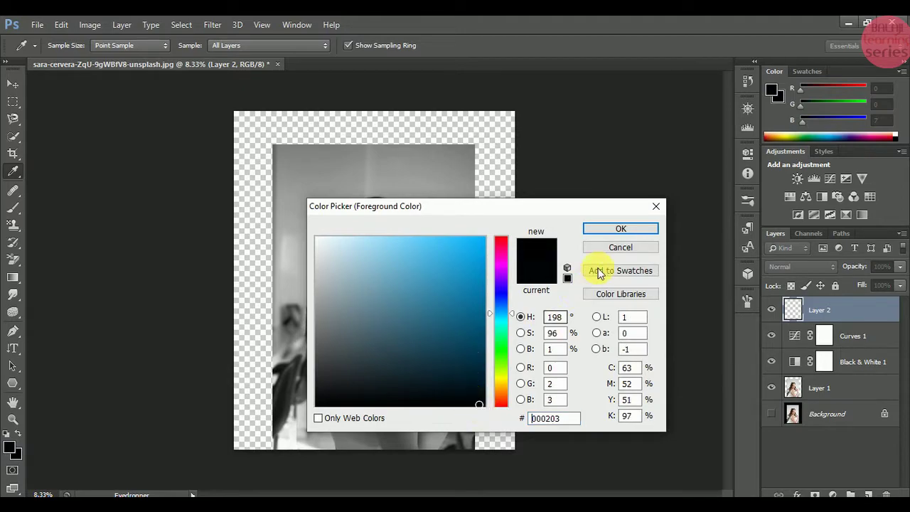
{"action": "left_click", "coordinate": [621, 228]}
{"action": "key", "text": "b"}
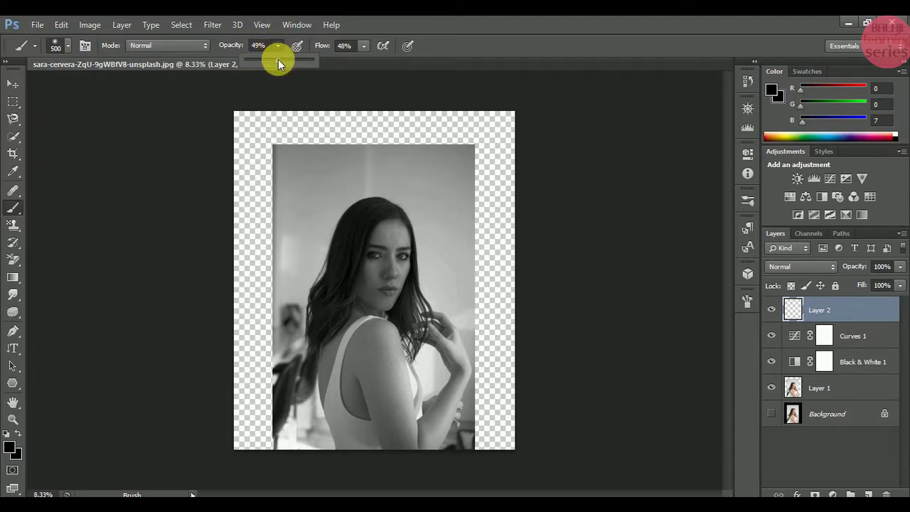
{"action": "left_click_drag", "start_coordinate": [278, 59], "coordinate": [313, 58]}
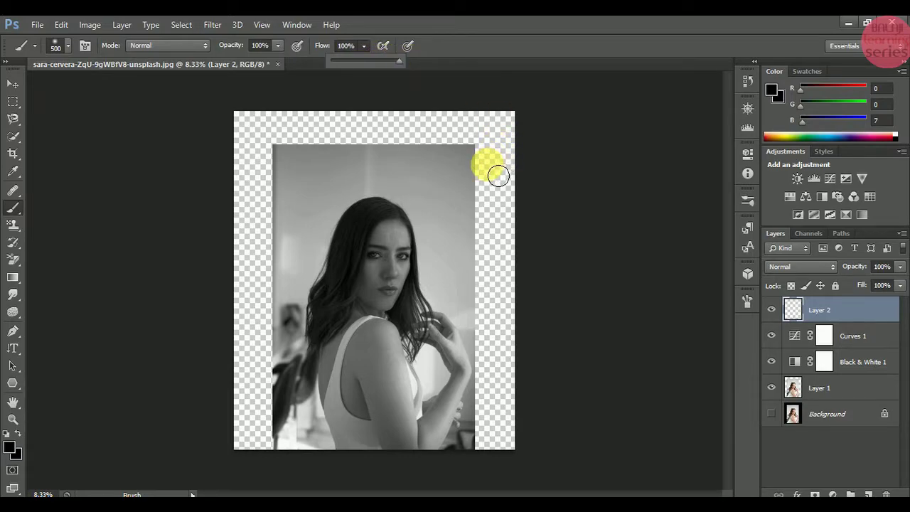
- Paint the background and borders around the woman solid black on Layer 2, enlarging the soft brush up to 1200 px
{"action": "mouse_move", "coordinate": [498, 175]}
{"action": "left_mouse_down"}
{"action": "mouse_move", "coordinate": [503, 250]}
{"action": "mouse_move", "coordinate": [506, 154]}
{"action": "mouse_move", "coordinate": [509, 233]}
{"action": "mouse_move", "coordinate": [514, 164]}
{"action": "mouse_move", "coordinate": [522, 228]}
{"action": "mouse_move", "coordinate": [521, 180]}
{"action": "mouse_move", "coordinate": [518, 271]}
{"action": "mouse_move", "coordinate": [511, 158]}
{"action": "mouse_move", "coordinate": [515, 246]}
{"action": "mouse_move", "coordinate": [519, 130]}
{"action": "mouse_move", "coordinate": [503, 130]}
{"action": "mouse_move", "coordinate": [505, 192]}
{"action": "mouse_move", "coordinate": [483, 116]}
{"action": "mouse_move", "coordinate": [485, 176]}
{"action": "mouse_move", "coordinate": [495, 192]}
{"action": "mouse_move", "coordinate": [520, 127]}
{"action": "mouse_move", "coordinate": [496, 141]}
{"action": "left_mouse_up"}
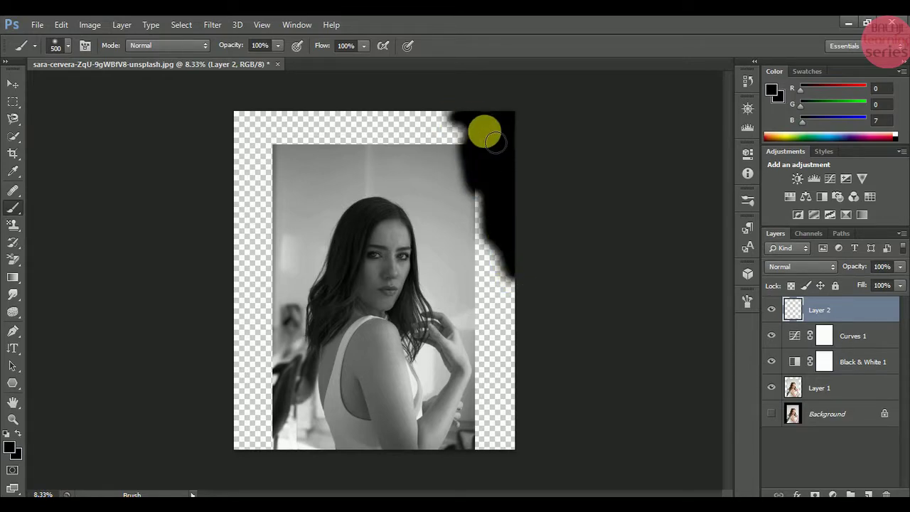
{"action": "key", "text": "bracketright"}
{"action": "key", "text": "bracketright"}
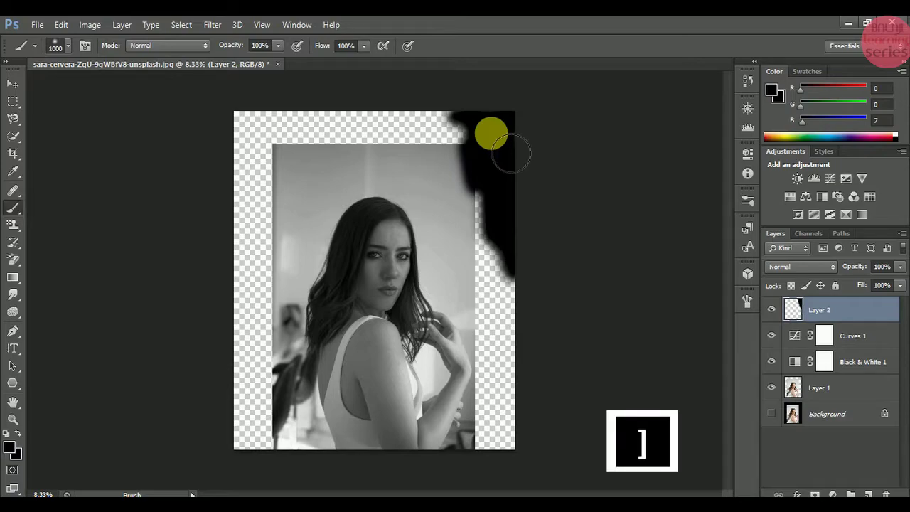
{"action": "mouse_move", "coordinate": [518, 160]}
{"action": "left_mouse_down"}
{"action": "mouse_move", "coordinate": [432, 154]}
{"action": "mouse_move", "coordinate": [488, 167]}
{"action": "mouse_move", "coordinate": [400, 150]}
{"action": "mouse_move", "coordinate": [462, 162]}
{"action": "mouse_move", "coordinate": [474, 134]}
{"action": "mouse_move", "coordinate": [490, 146]}
{"action": "mouse_move", "coordinate": [305, 139]}
{"action": "mouse_move", "coordinate": [346, 160]}
{"action": "mouse_move", "coordinate": [302, 174]}
{"action": "mouse_move", "coordinate": [406, 173]}
{"action": "mouse_move", "coordinate": [354, 177]}
{"action": "mouse_move", "coordinate": [399, 166]}
{"action": "mouse_move", "coordinate": [300, 180]}
{"action": "mouse_move", "coordinate": [274, 147]}
{"action": "mouse_move", "coordinate": [277, 204]}
{"action": "mouse_move", "coordinate": [273, 140]}
{"action": "mouse_move", "coordinate": [265, 192]}
{"action": "mouse_move", "coordinate": [281, 137]}
{"action": "mouse_move", "coordinate": [298, 161]}
{"action": "mouse_move", "coordinate": [276, 301]}
{"action": "mouse_move", "coordinate": [267, 201]}
{"action": "mouse_move", "coordinate": [261, 307]}
{"action": "mouse_move", "coordinate": [286, 207]}
{"action": "mouse_move", "coordinate": [285, 324]}
{"action": "mouse_move", "coordinate": [308, 234]}
{"action": "mouse_move", "coordinate": [352, 193]}
{"action": "mouse_move", "coordinate": [265, 327]}
{"action": "mouse_move", "coordinate": [265, 417]}
{"action": "mouse_move", "coordinate": [276, 304]}
{"action": "mouse_move", "coordinate": [284, 366]}
{"action": "mouse_move", "coordinate": [279, 460]}
{"action": "mouse_move", "coordinate": [267, 430]}
{"action": "mouse_move", "coordinate": [266, 471]}
{"action": "mouse_move", "coordinate": [281, 443]}
{"action": "mouse_move", "coordinate": [293, 344]}
{"action": "mouse_move", "coordinate": [292, 470]}
{"action": "mouse_move", "coordinate": [303, 303]}
{"action": "mouse_move", "coordinate": [320, 248]}
{"action": "mouse_move", "coordinate": [305, 307]}
{"action": "mouse_move", "coordinate": [335, 233]}
{"action": "mouse_move", "coordinate": [365, 202]}
{"action": "mouse_move", "coordinate": [332, 261]}
{"action": "mouse_move", "coordinate": [323, 289]}
{"action": "mouse_move", "coordinate": [343, 246]}
{"action": "mouse_move", "coordinate": [313, 356]}
{"action": "mouse_move", "coordinate": [313, 414]}
{"action": "mouse_move", "coordinate": [331, 477]}
{"action": "mouse_move", "coordinate": [322, 434]}
{"action": "mouse_move", "coordinate": [335, 470]}
{"action": "mouse_move", "coordinate": [305, 470]}
{"action": "left_mouse_up"}
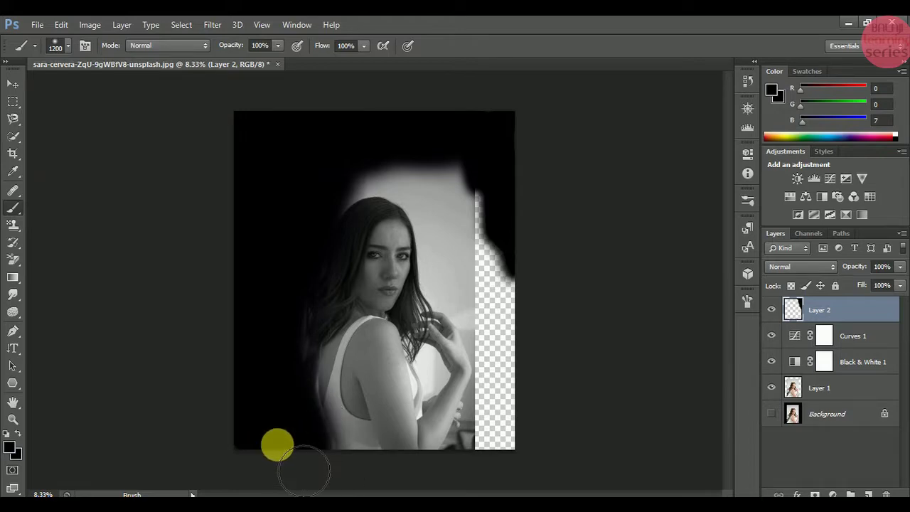
{"action": "mouse_move", "coordinate": [361, 241]}
{"action": "left_mouse_down"}
{"action": "mouse_move", "coordinate": [379, 212]}
{"action": "mouse_move", "coordinate": [406, 199]}
{"action": "mouse_move", "coordinate": [450, 204]}
{"action": "mouse_move", "coordinate": [379, 215]}
{"action": "mouse_move", "coordinate": [342, 249]}
{"action": "mouse_move", "coordinate": [310, 311]}
{"action": "mouse_move", "coordinate": [313, 391]}
{"action": "mouse_move", "coordinate": [341, 239]}
{"action": "mouse_move", "coordinate": [411, 196]}
{"action": "mouse_move", "coordinate": [444, 199]}
{"action": "mouse_move", "coordinate": [479, 240]}
{"action": "mouse_move", "coordinate": [478, 193]}
{"action": "mouse_move", "coordinate": [510, 268]}
{"action": "mouse_move", "coordinate": [480, 194]}
{"action": "mouse_move", "coordinate": [529, 359]}
{"action": "mouse_move", "coordinate": [528, 297]}
{"action": "mouse_move", "coordinate": [538, 358]}
{"action": "mouse_move", "coordinate": [519, 286]}
{"action": "mouse_move", "coordinate": [522, 468]}
{"action": "mouse_move", "coordinate": [521, 369]}
{"action": "mouse_move", "coordinate": [532, 480]}
{"action": "mouse_move", "coordinate": [529, 438]}
{"action": "mouse_move", "coordinate": [515, 467]}
{"action": "mouse_move", "coordinate": [506, 307]}
{"action": "mouse_move", "coordinate": [513, 455]}
{"action": "mouse_move", "coordinate": [498, 478]}
{"action": "mouse_move", "coordinate": [511, 406]}
{"action": "mouse_move", "coordinate": [508, 283]}
{"action": "mouse_move", "coordinate": [472, 229]}
{"action": "left_mouse_up"}
- Darken the woman's arm, body and hair edges with smaller soft black strokes at 35% opacity and 47% flow, keeping the face lit
{"action": "key", "text": "bracketleft"}
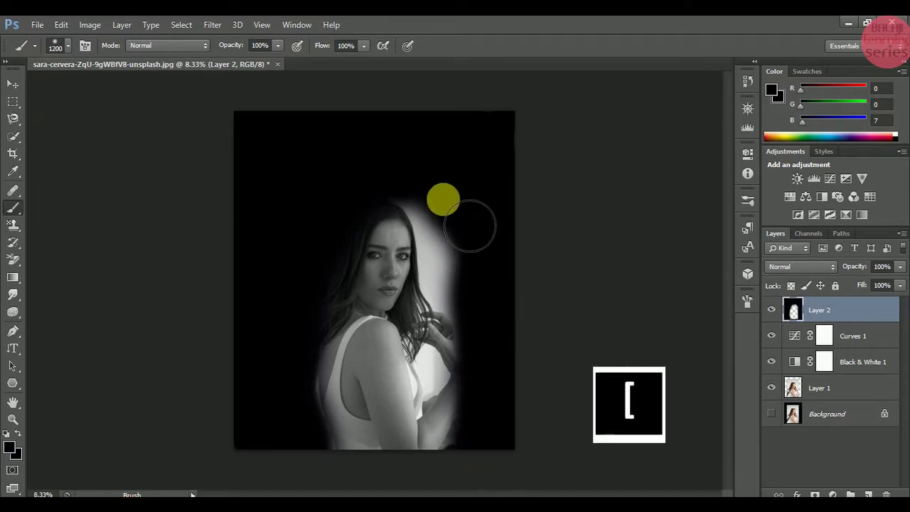
{"action": "mouse_move", "coordinate": [444, 217]}
{"action": "left_mouse_down"}
{"action": "mouse_move", "coordinate": [409, 205]}
{"action": "mouse_move", "coordinate": [455, 260]}
{"action": "mouse_move", "coordinate": [439, 222]}
{"action": "mouse_move", "coordinate": [473, 292]}
{"action": "mouse_move", "coordinate": [462, 254]}
{"action": "mouse_move", "coordinate": [457, 285]}
{"action": "mouse_move", "coordinate": [433, 223]}
{"action": "mouse_move", "coordinate": [455, 467]}
{"action": "mouse_move", "coordinate": [303, 438]}
{"action": "mouse_move", "coordinate": [318, 404]}
{"action": "mouse_move", "coordinate": [336, 471]}
{"action": "mouse_move", "coordinate": [297, 364]}
{"action": "mouse_move", "coordinate": [295, 263]}
{"action": "mouse_move", "coordinate": [278, 246]}
{"action": "left_mouse_up"}
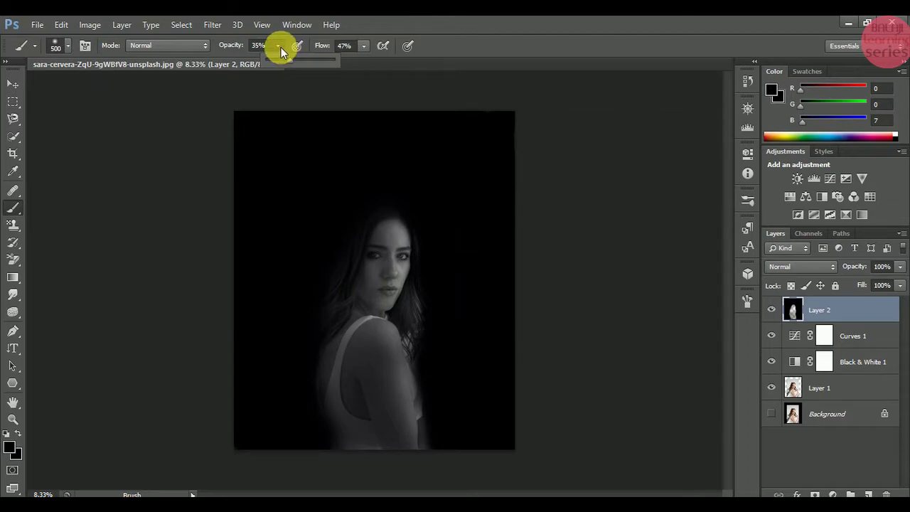
{"action": "left_click", "coordinate": [279, 47]}
{"action": "left_click_drag", "start_coordinate": [343, 456], "coordinate": [381, 451]}
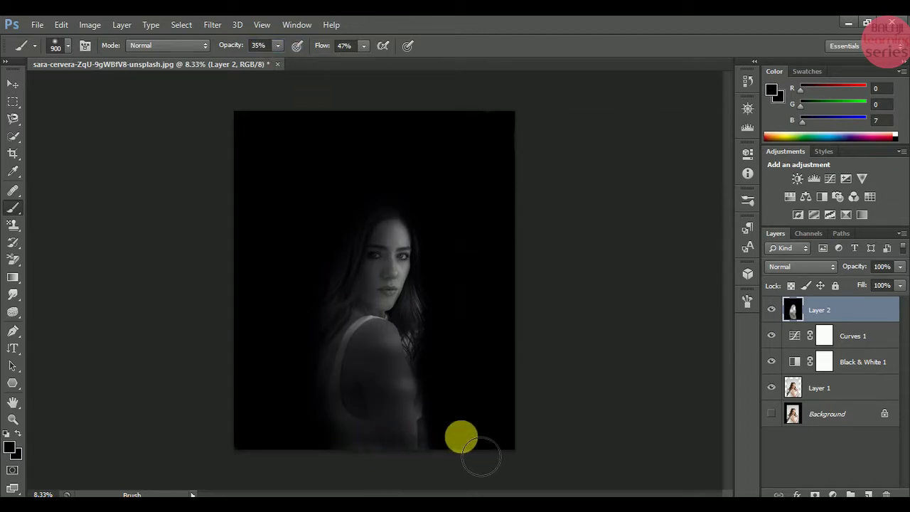
{"action": "mouse_move", "coordinate": [482, 457]}
{"action": "left_mouse_down"}
{"action": "mouse_move", "coordinate": [340, 464]}
{"action": "mouse_move", "coordinate": [443, 434]}
{"action": "mouse_move", "coordinate": [356, 434]}
{"action": "mouse_move", "coordinate": [357, 420]}
{"action": "mouse_move", "coordinate": [431, 396]}
{"action": "mouse_move", "coordinate": [349, 388]}
{"action": "mouse_move", "coordinate": [421, 368]}
{"action": "mouse_move", "coordinate": [352, 360]}
{"action": "mouse_move", "coordinate": [381, 350]}
{"action": "mouse_move", "coordinate": [431, 354]}
{"action": "mouse_move", "coordinate": [437, 319]}
{"action": "mouse_move", "coordinate": [428, 400]}
{"action": "mouse_move", "coordinate": [451, 472]}
{"action": "mouse_move", "coordinate": [443, 421]}
{"action": "mouse_move", "coordinate": [447, 463]}
{"action": "mouse_move", "coordinate": [360, 469]}
{"action": "mouse_move", "coordinate": [454, 460]}
{"action": "mouse_move", "coordinate": [343, 409]}
{"action": "mouse_move", "coordinate": [351, 338]}
{"action": "mouse_move", "coordinate": [398, 346]}
{"action": "mouse_move", "coordinate": [376, 372]}
{"action": "mouse_move", "coordinate": [332, 382]}
{"action": "mouse_move", "coordinate": [439, 400]}
{"action": "mouse_move", "coordinate": [333, 412]}
{"action": "mouse_move", "coordinate": [411, 430]}
{"action": "mouse_move", "coordinate": [441, 452]}
{"action": "mouse_move", "coordinate": [356, 461]}
{"action": "mouse_move", "coordinate": [437, 419]}
{"action": "mouse_move", "coordinate": [378, 415]}
{"action": "mouse_move", "coordinate": [448, 391]}
{"action": "mouse_move", "coordinate": [342, 427]}
{"action": "mouse_move", "coordinate": [422, 422]}
{"action": "mouse_move", "coordinate": [342, 434]}
{"action": "mouse_move", "coordinate": [446, 407]}
{"action": "mouse_move", "coordinate": [336, 432]}
{"action": "mouse_move", "coordinate": [476, 447]}
{"action": "mouse_move", "coordinate": [370, 429]}
{"action": "mouse_move", "coordinate": [392, 375]}
{"action": "mouse_move", "coordinate": [411, 366]}
{"action": "mouse_move", "coordinate": [352, 361]}
{"action": "mouse_move", "coordinate": [422, 358]}
{"action": "mouse_move", "coordinate": [389, 349]}
{"action": "mouse_move", "coordinate": [447, 337]}
{"action": "mouse_move", "coordinate": [446, 327]}
{"action": "mouse_move", "coordinate": [430, 387]}
{"action": "mouse_move", "coordinate": [428, 353]}
{"action": "mouse_move", "coordinate": [423, 386]}
{"action": "mouse_move", "coordinate": [442, 325]}
{"action": "mouse_move", "coordinate": [318, 377]}
{"action": "mouse_move", "coordinate": [401, 379]}
{"action": "mouse_move", "coordinate": [339, 384]}
{"action": "mouse_move", "coordinate": [403, 376]}
{"action": "mouse_move", "coordinate": [401, 383]}
{"action": "mouse_move", "coordinate": [432, 365]}
{"action": "mouse_move", "coordinate": [358, 348]}
{"action": "mouse_move", "coordinate": [431, 332]}
{"action": "mouse_move", "coordinate": [367, 340]}
{"action": "mouse_move", "coordinate": [390, 321]}
{"action": "mouse_move", "coordinate": [391, 258]}
{"action": "mouse_move", "coordinate": [358, 373]}
{"action": "mouse_move", "coordinate": [332, 417]}
{"action": "mouse_move", "coordinate": [431, 402]}
{"action": "mouse_move", "coordinate": [349, 435]}
{"action": "mouse_move", "coordinate": [382, 486]}
{"action": "left_mouse_up"}
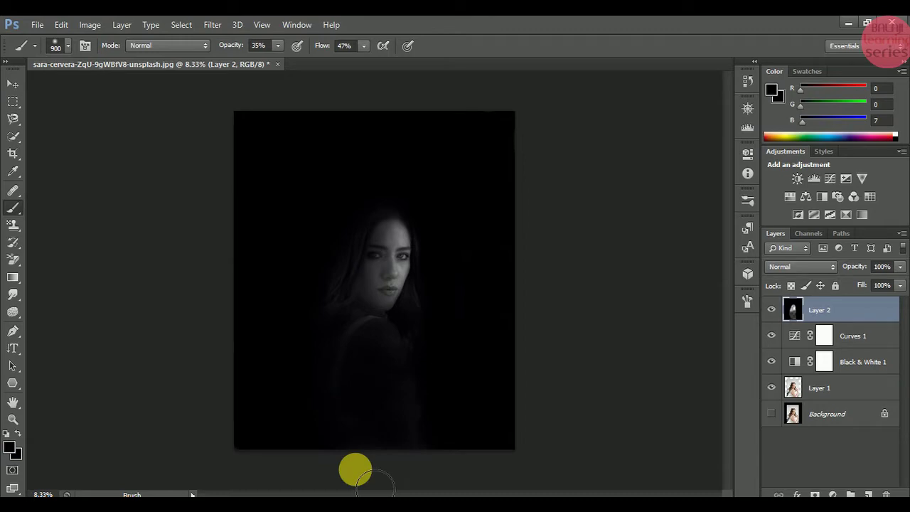
{"action": "mouse_move", "coordinate": [363, 476]}
{"action": "left_mouse_down"}
{"action": "mouse_move", "coordinate": [391, 356]}
{"action": "mouse_move", "coordinate": [372, 215]}
{"action": "mouse_move", "coordinate": [390, 230]}
{"action": "left_mouse_up"}
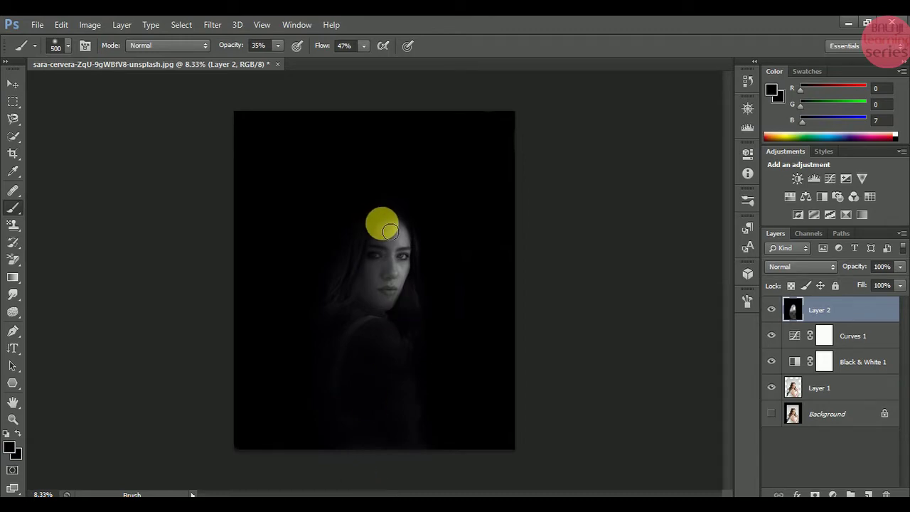
{"action": "mouse_move", "coordinate": [396, 239]}
{"action": "left_mouse_down"}
{"action": "mouse_move", "coordinate": [377, 267]}
{"action": "mouse_move", "coordinate": [367, 322]}
{"action": "mouse_move", "coordinate": [393, 244]}
{"action": "mouse_move", "coordinate": [435, 244]}
{"action": "mouse_move", "coordinate": [409, 236]}
{"action": "mouse_move", "coordinate": [479, 248]}
{"action": "mouse_move", "coordinate": [349, 372]}
{"action": "mouse_move", "coordinate": [331, 377]}
{"action": "left_mouse_up"}
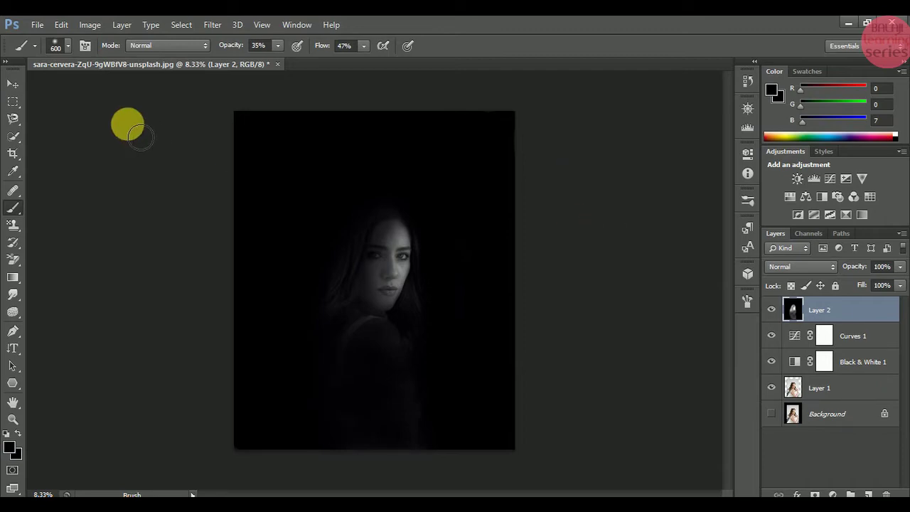
{"action": "left_click", "coordinate": [11, 86]}
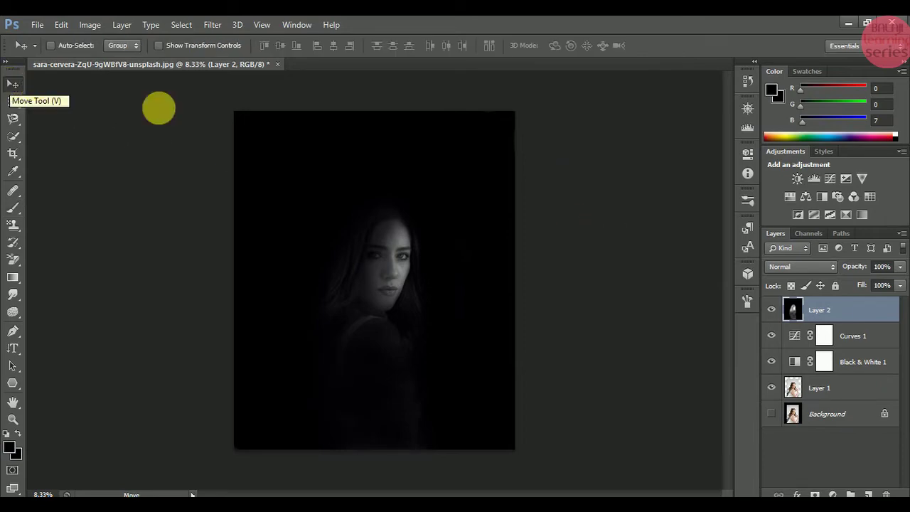
- Create a new layer above the painted layer and make it a Solid Color fill in white (ffffff)
{"action": "left_click", "coordinate": [869, 494]}
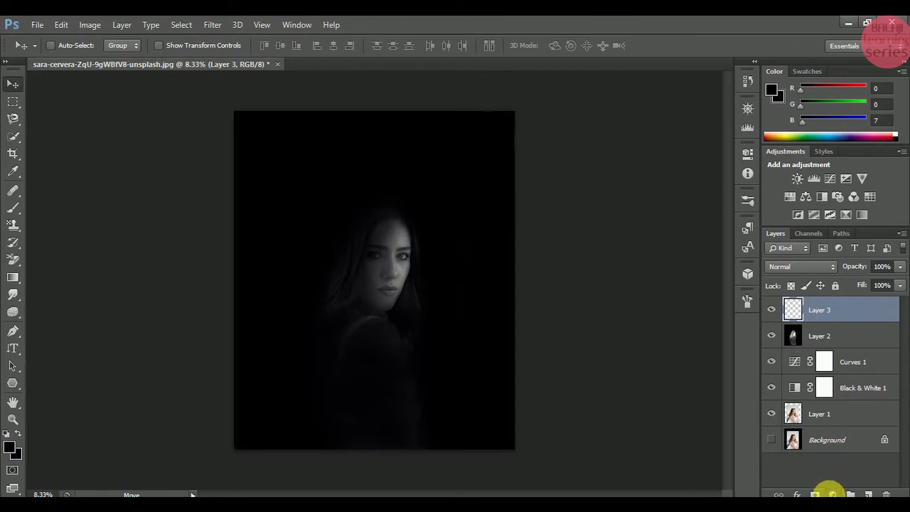
{"action": "left_click", "coordinate": [833, 495]}
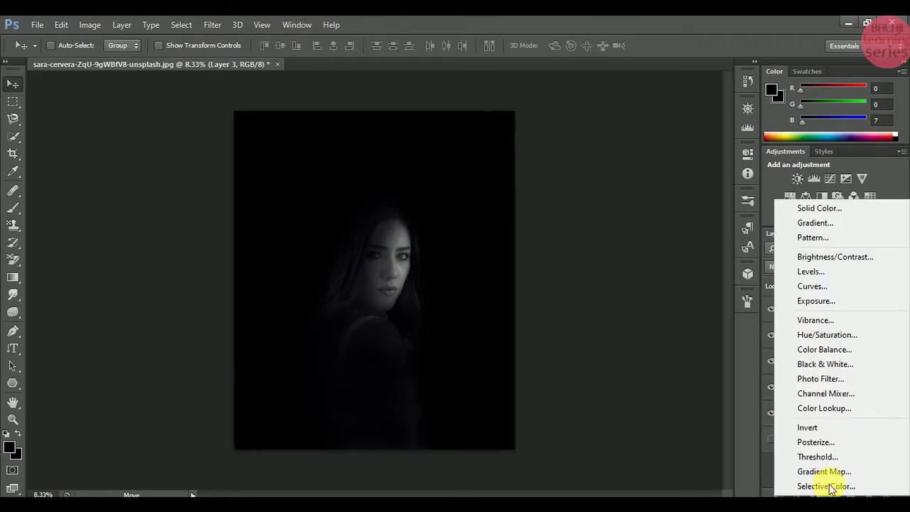
{"action": "left_click", "coordinate": [841, 208]}
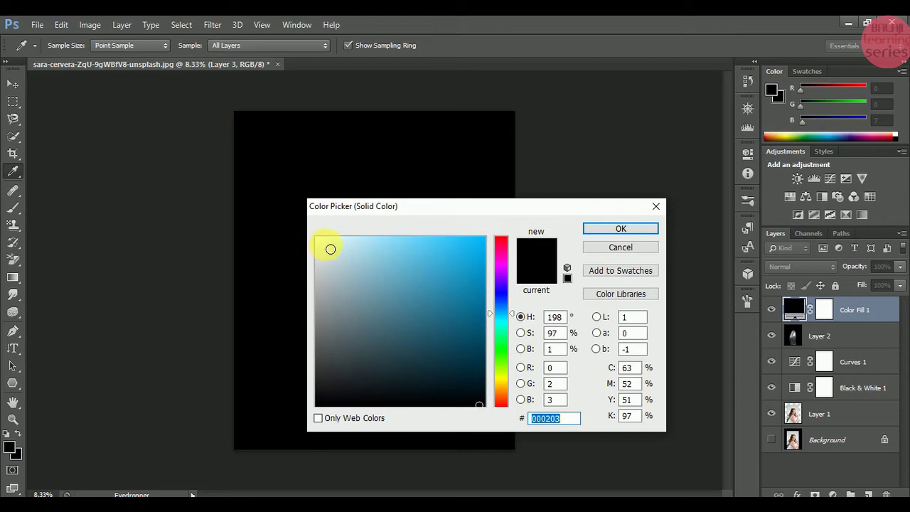
{"action": "left_click_drag", "start_coordinate": [329, 248], "coordinate": [291, 214]}
{"action": "left_click", "coordinate": [642, 229]}
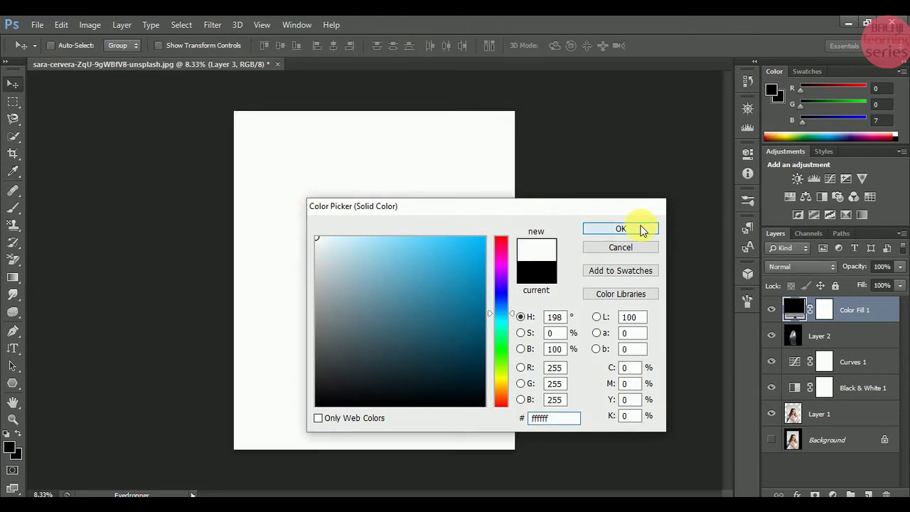
- Set the white fill layer's opacity to 7%
{"action": "left_click", "coordinate": [900, 268]}
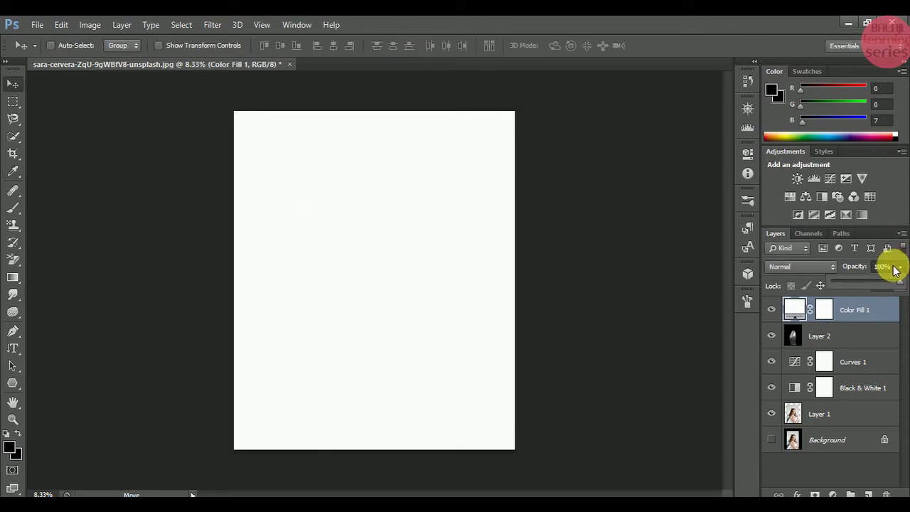
{"action": "left_click", "coordinate": [890, 271]}
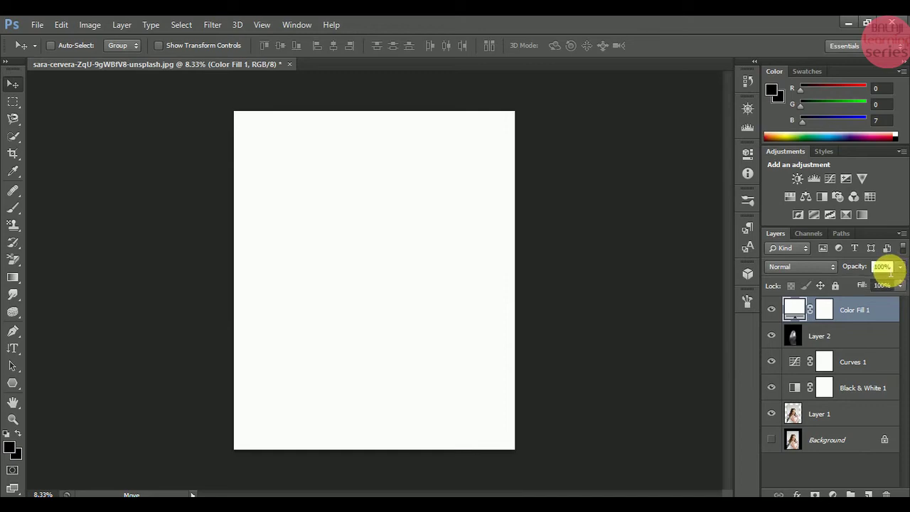
{"action": "type", "text": "0"}
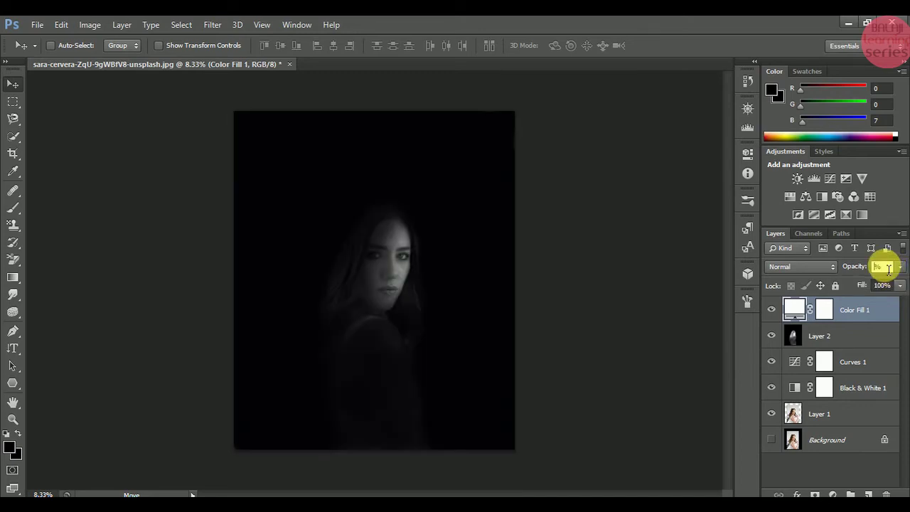
{"action": "type", "text": "7"}
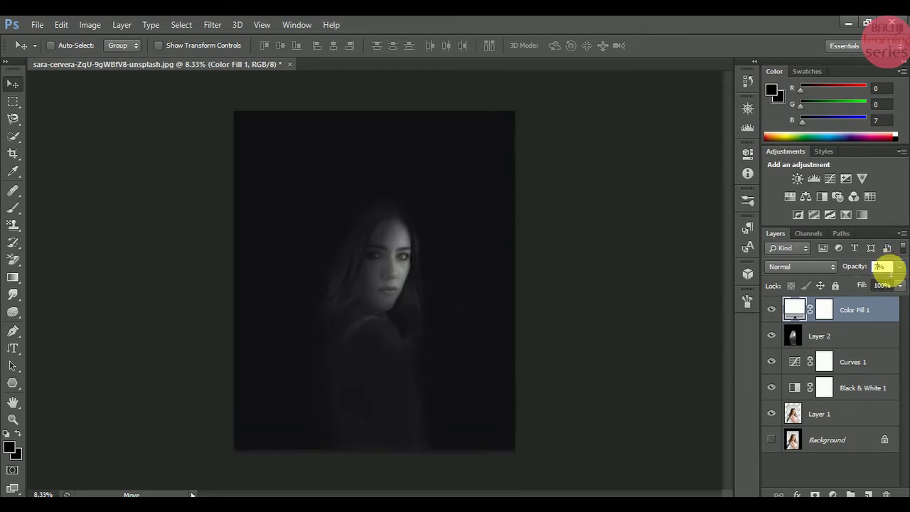
{"action": "left_click", "coordinate": [902, 267]}
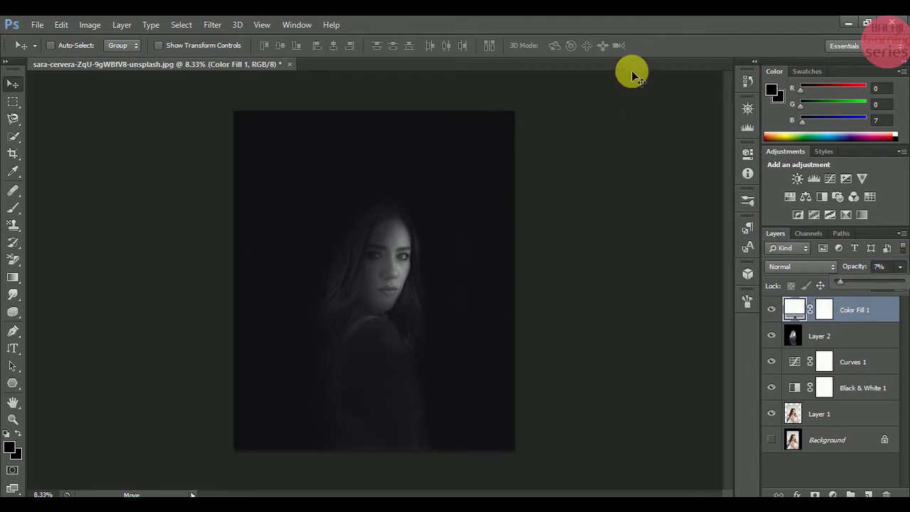
{"action": "left_click", "coordinate": [673, 33]}
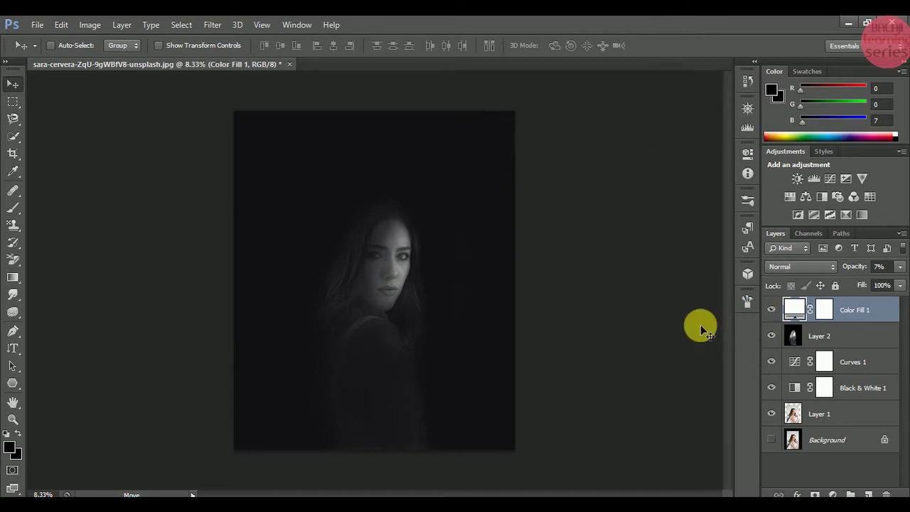
- Examine the darkened portrait's face up close and compare the image with the white fill and painted layers hidden and shown
{"action": "key", "text": "ctrl+plus"}
{"action": "key", "text": "ctrl+plus"}
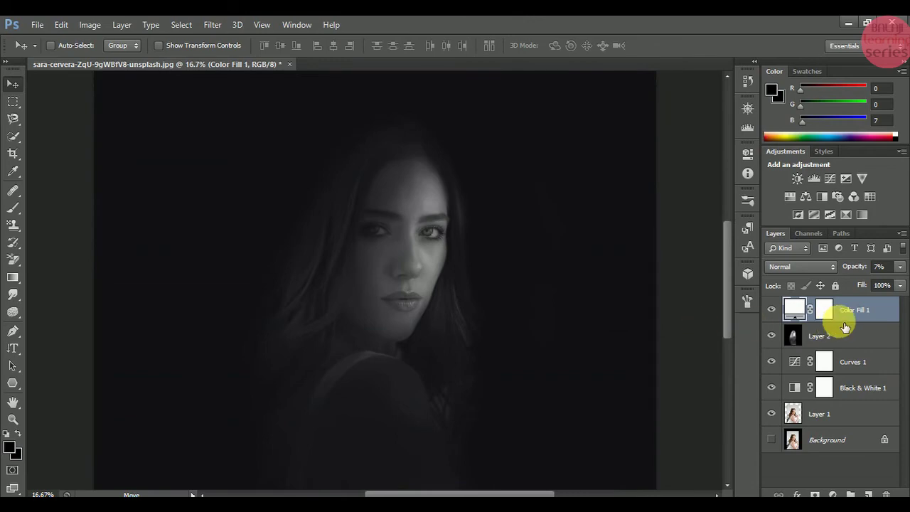
{"action": "mouse_move", "coordinate": [727, 319]}
{"action": "left_mouse_down"}
{"action": "mouse_move", "coordinate": [729, 372]}
{"action": "mouse_move", "coordinate": [727, 280]}
{"action": "mouse_move", "coordinate": [723, 312]}
{"action": "left_mouse_up"}
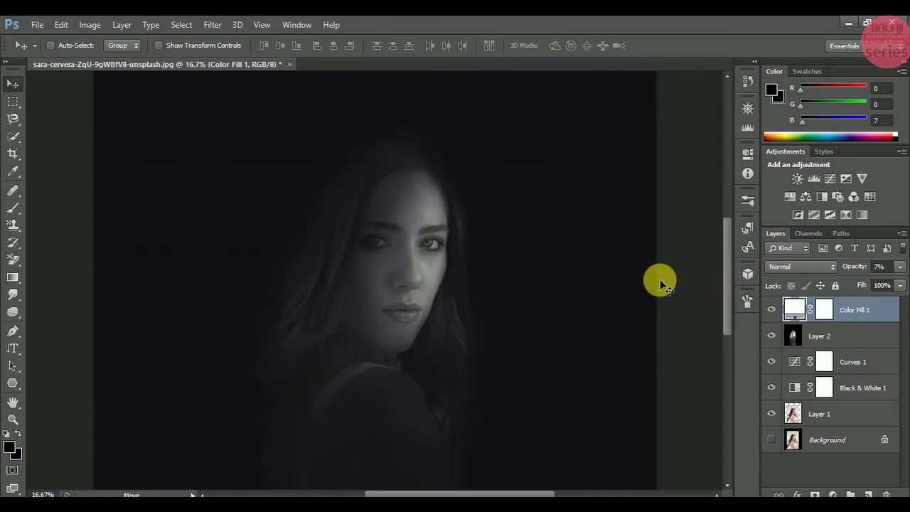
{"action": "key", "text": "ctrl+minus"}
{"action": "key", "text": "ctrl+minus"}
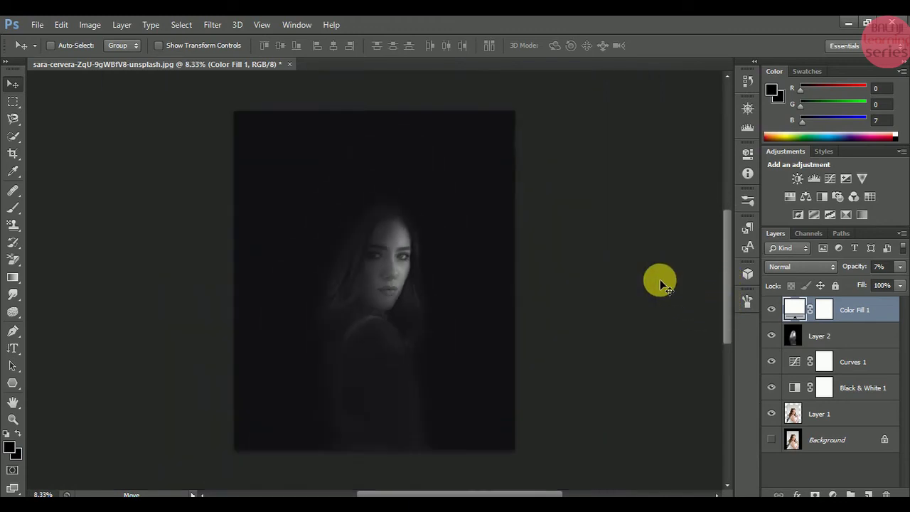
{"action": "left_click", "coordinate": [780, 314]}
{"action": "left_click", "coordinate": [780, 315]}
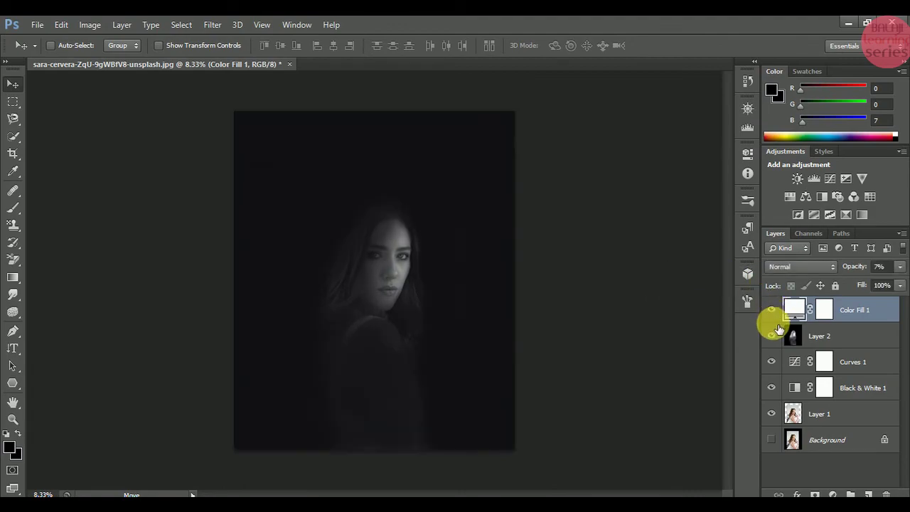
{"action": "left_click", "coordinate": [774, 338]}
{"action": "left_click", "coordinate": [774, 337]}
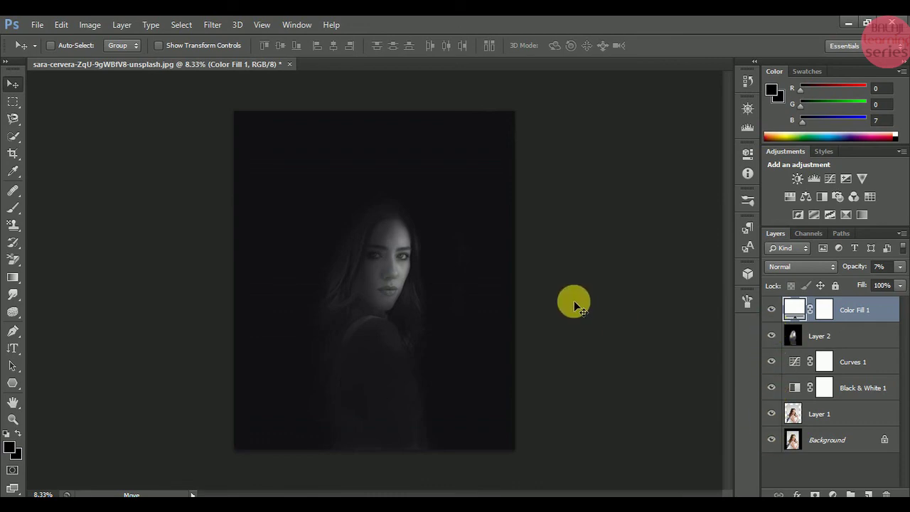
{"action": "key", "text": "ctrl+plus"}
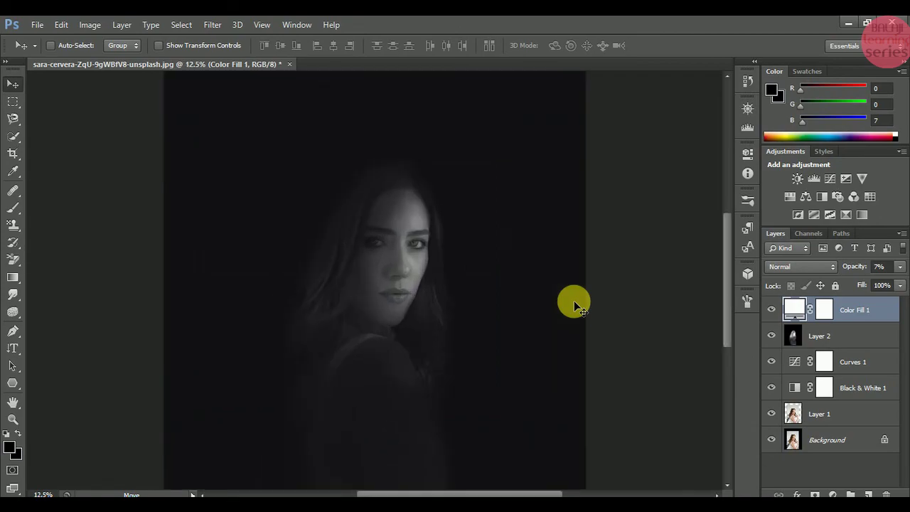